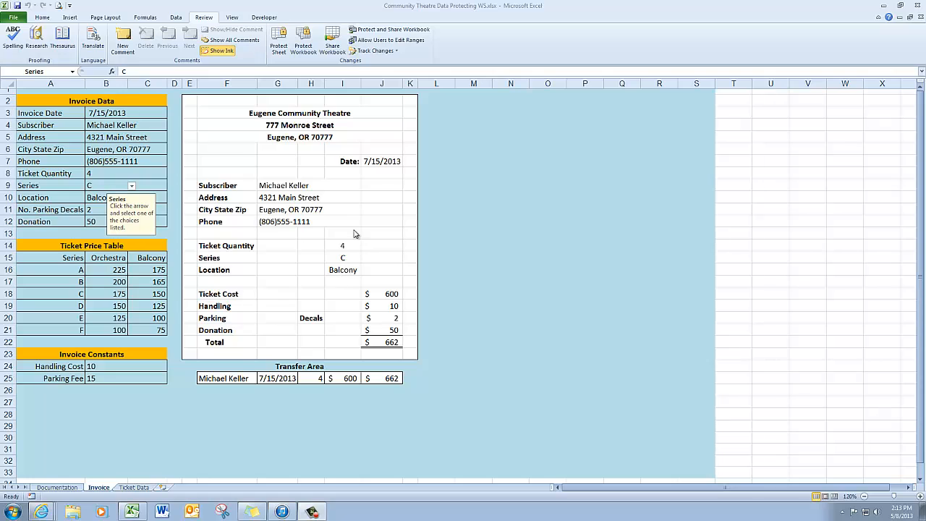
Step: Examine the formulas behind the invoice's Ticket Cost, Handling, Parking, Donation and Total amounts in J18 through J22
click(391, 293)
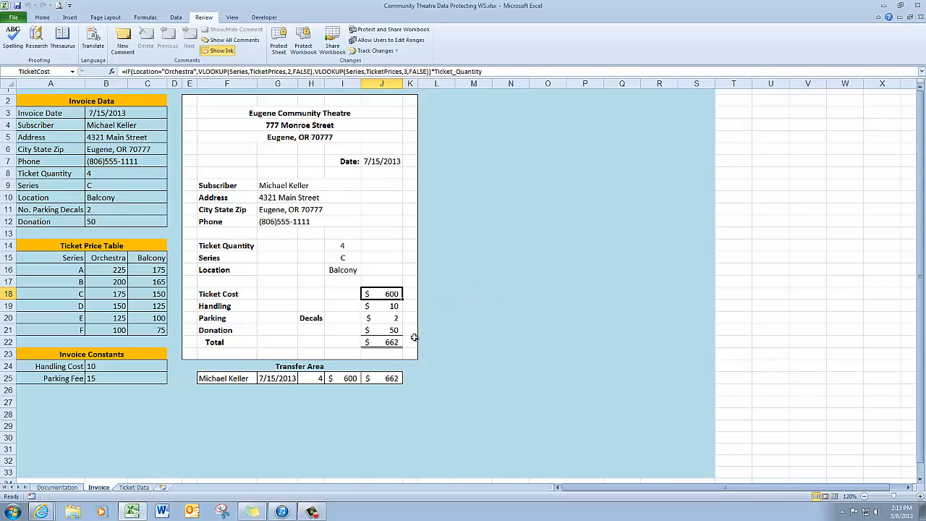
click(393, 306)
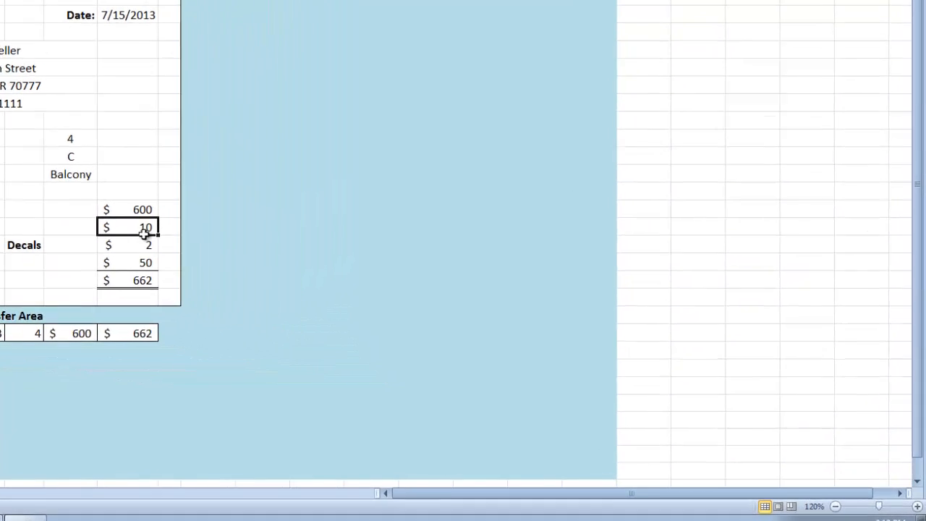
click(147, 247)
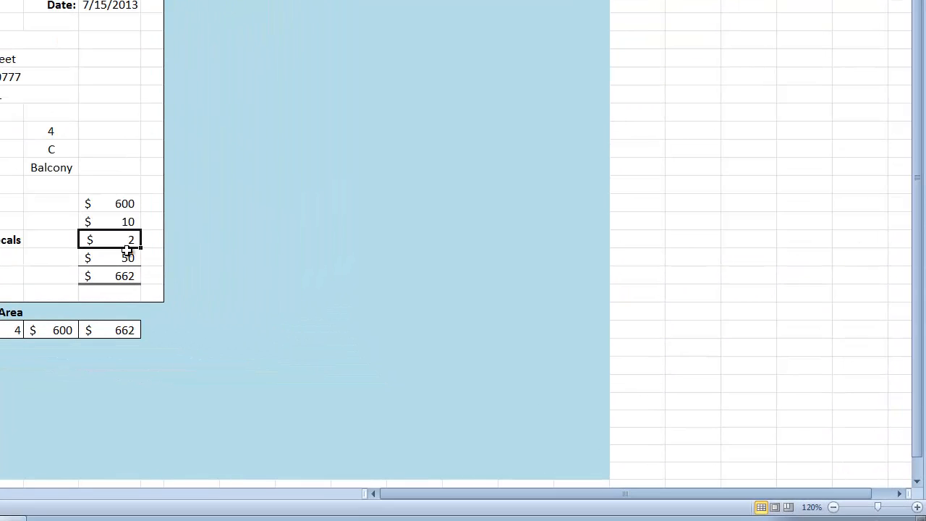
click(146, 262)
click(130, 276)
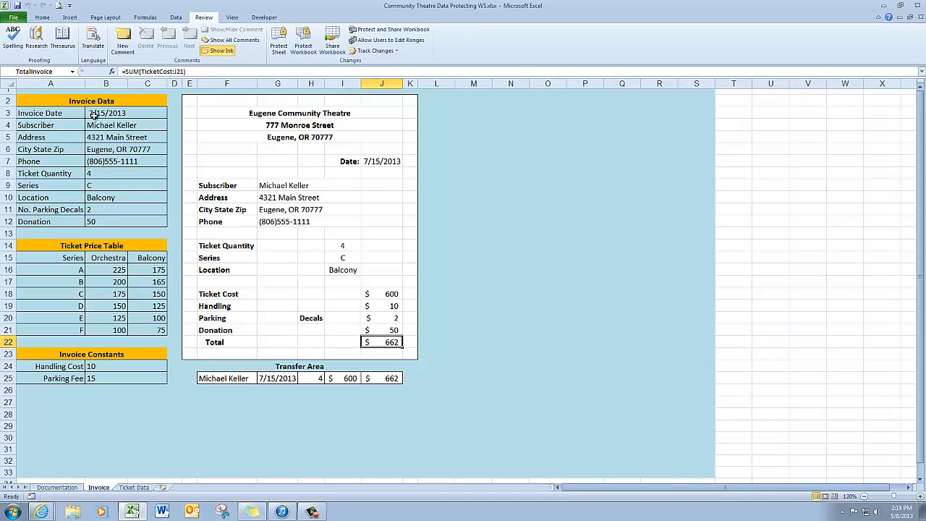
Step: Unlock the invoice data entry cells B3 through B12 by clearing their Locked cell format
drag(96, 113, 95, 222)
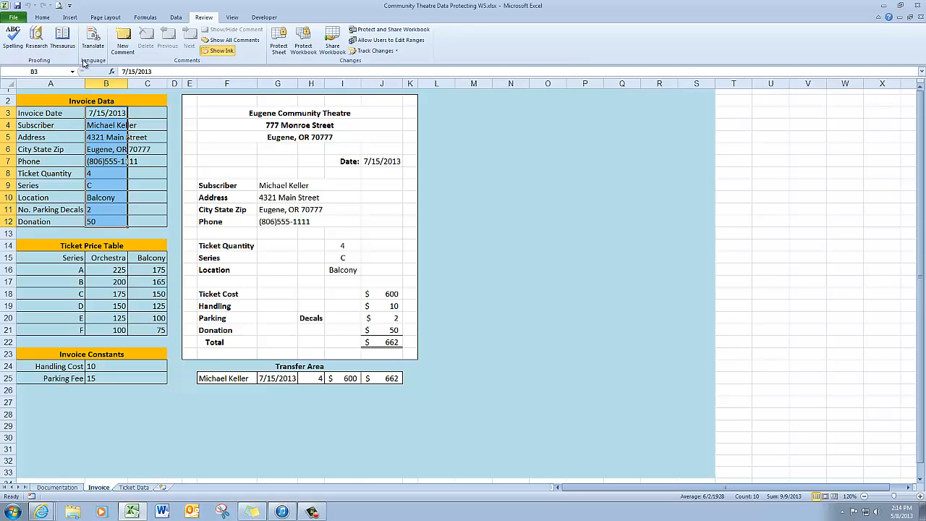
click(43, 17)
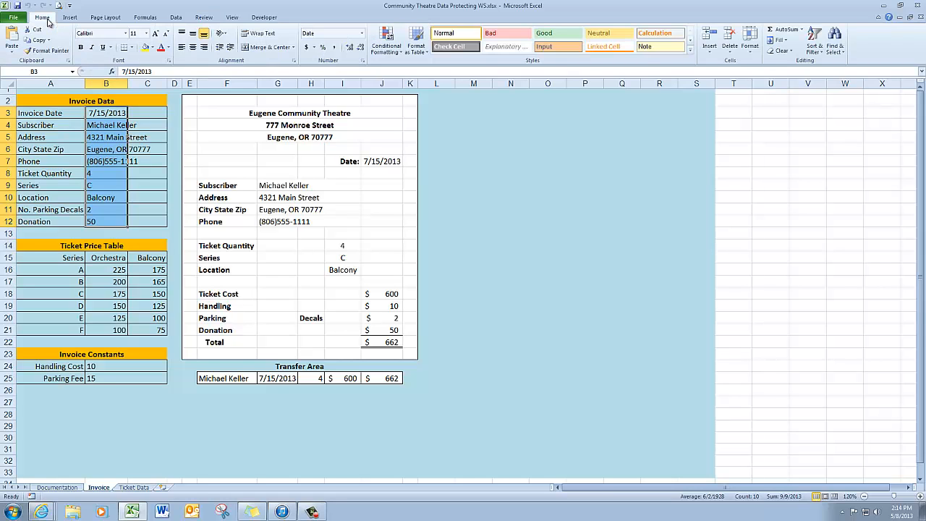
click(169, 62)
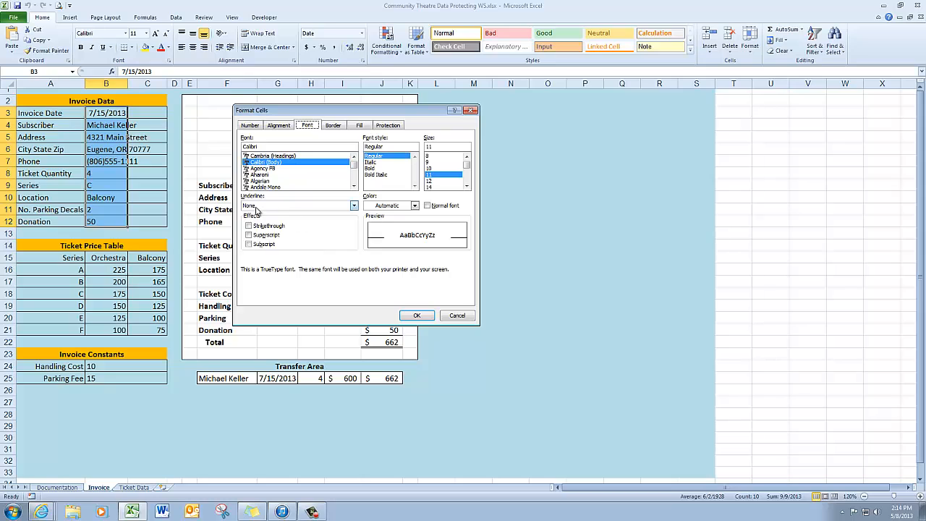
click(388, 127)
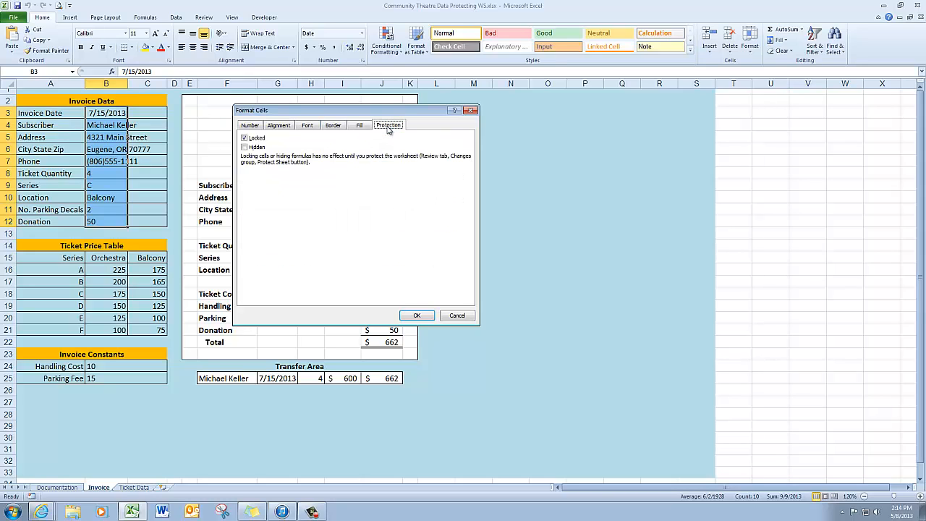
click(245, 138)
click(425, 317)
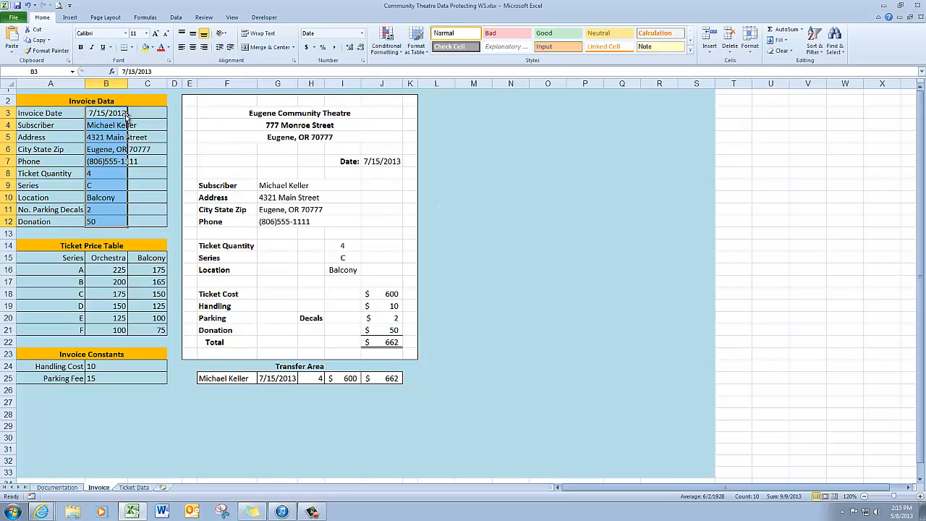
click(40, 92)
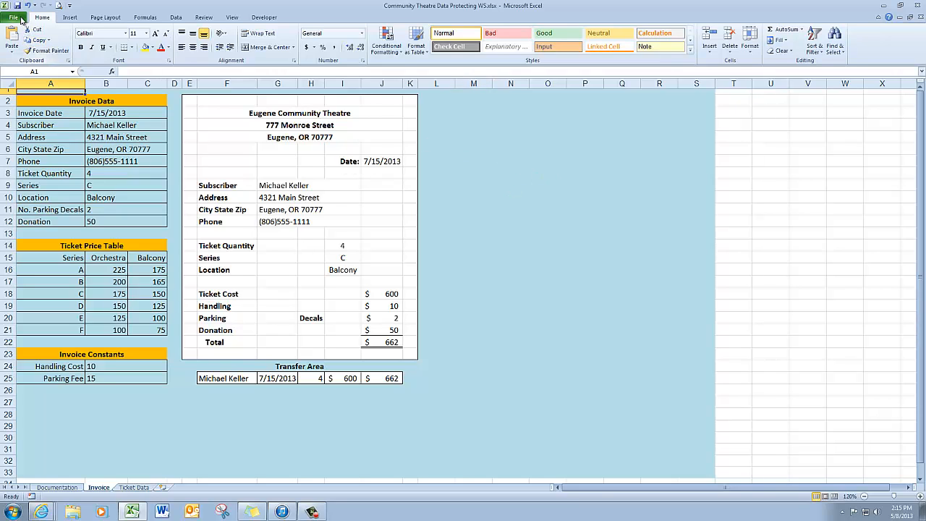
Step: Protect the Invoice sheet without a password, allowing users to select locked and unlocked cells only
click(204, 18)
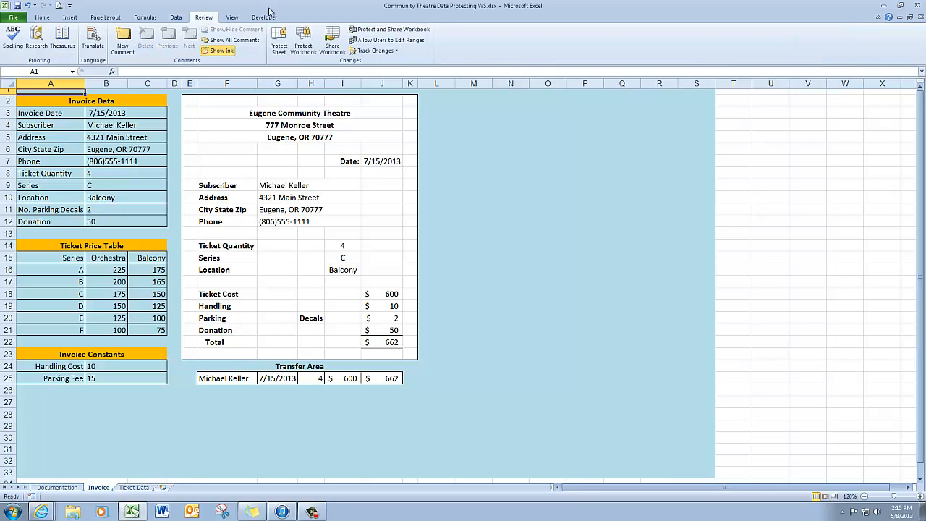
click(281, 40)
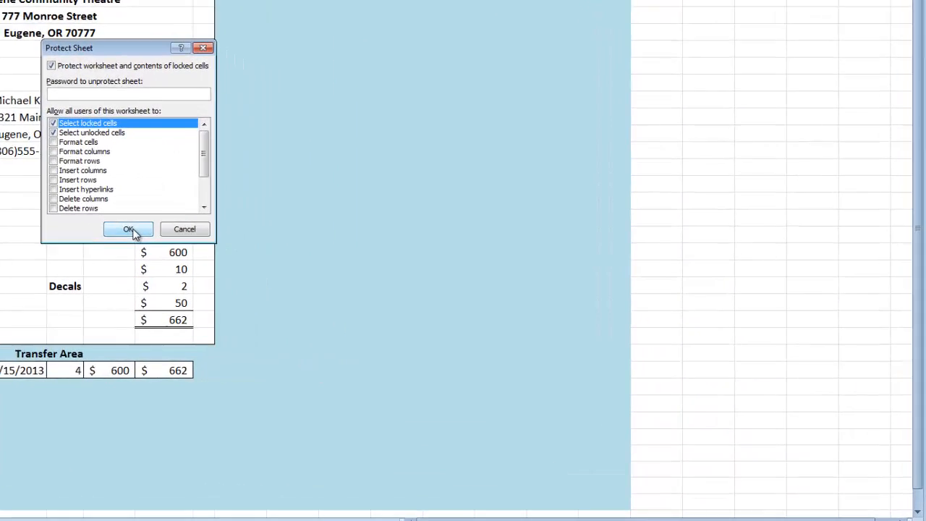
click(359, 278)
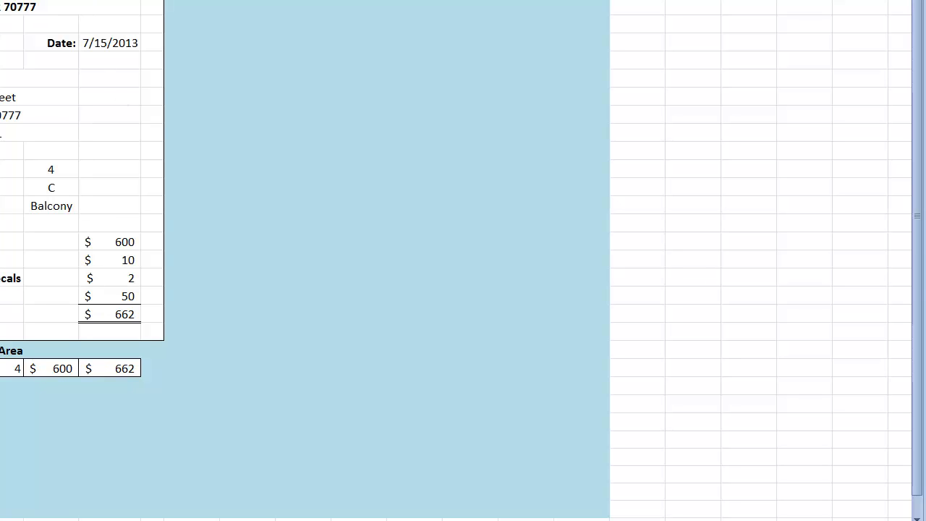
Step: Try to delete the contents of the locked invoice date cell J7 and dismiss the alert
click(98, 42)
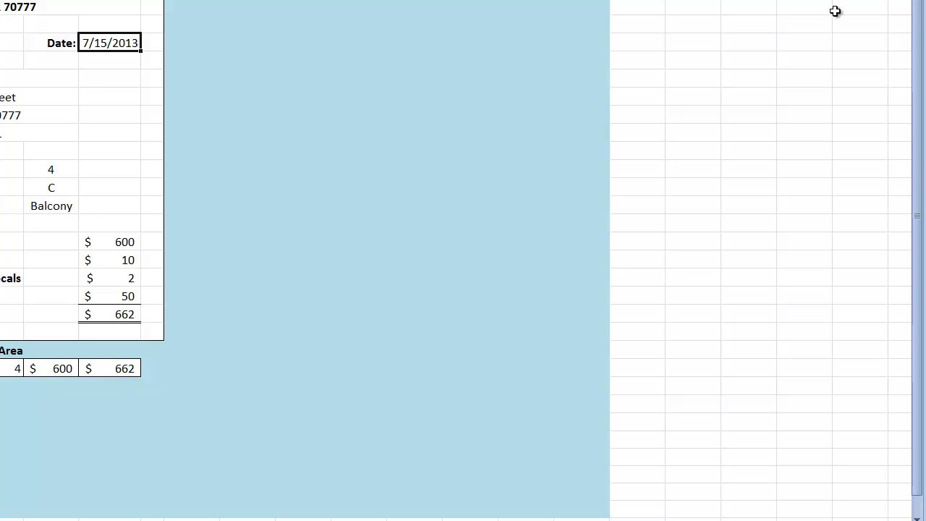
key(Delete)
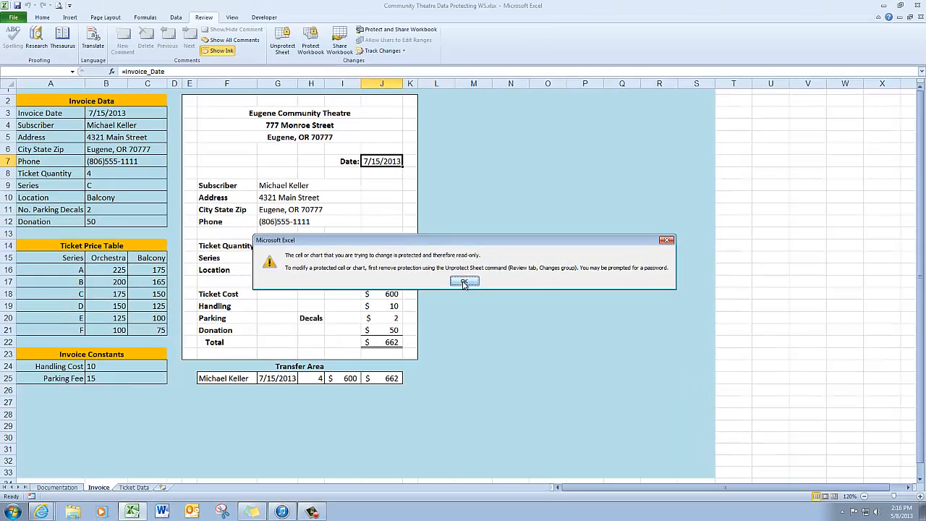
click(463, 282)
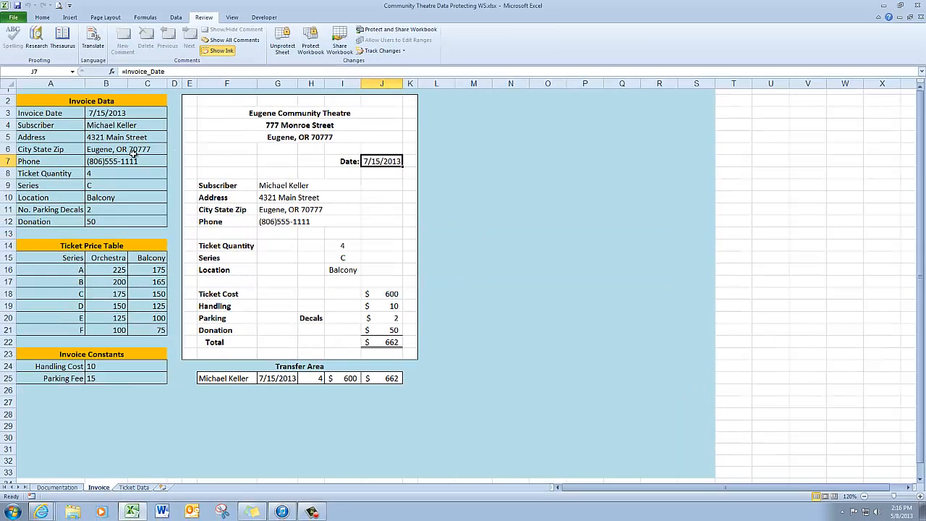
Step: Test the unlocked Ticket Quantity cell B8 by setting it to 5 and restoring it to 4
click(91, 173)
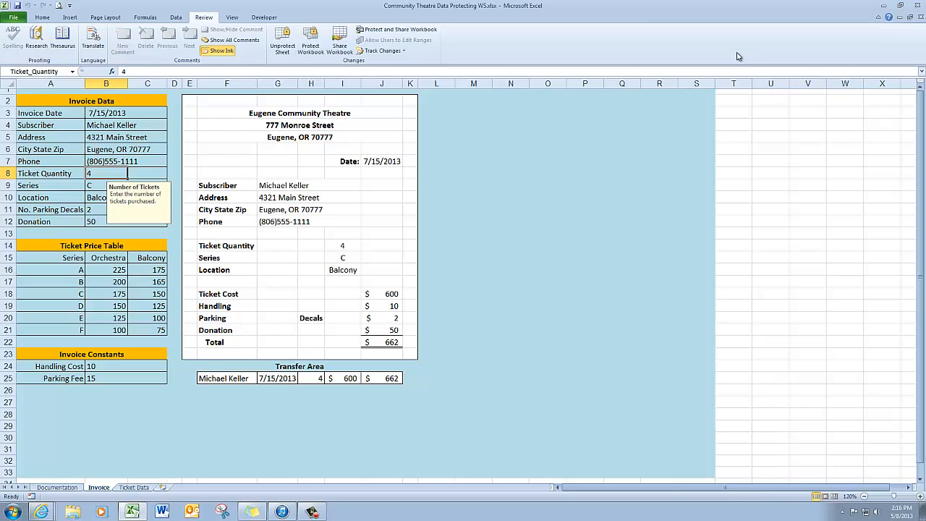
text(5)
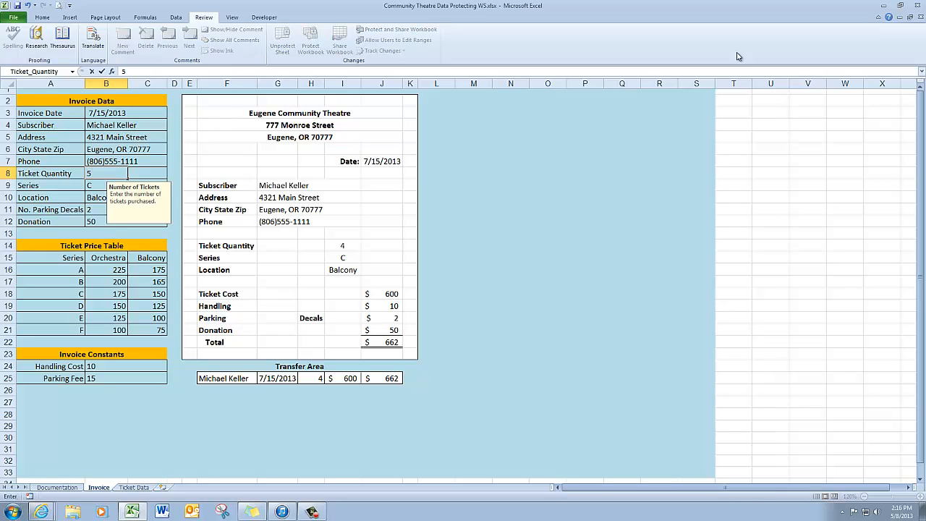
key(Return)
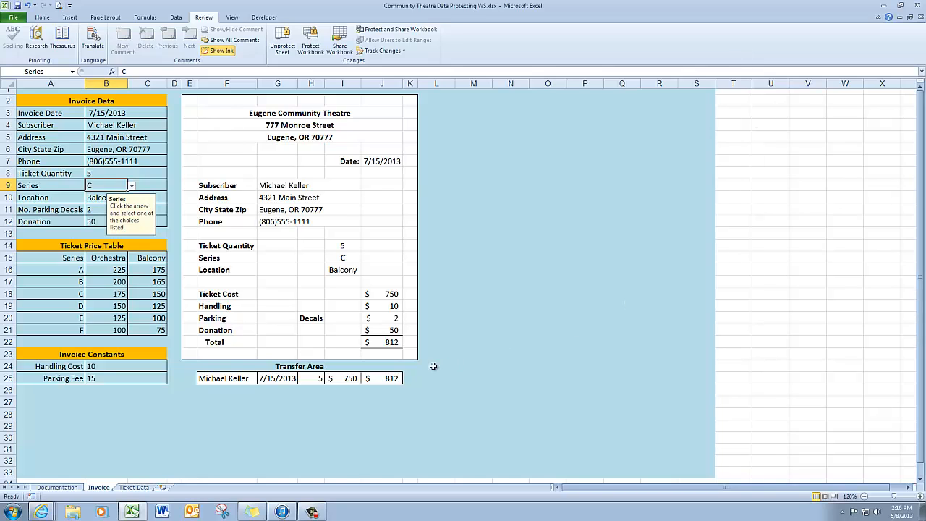
click(91, 173)
text(4)
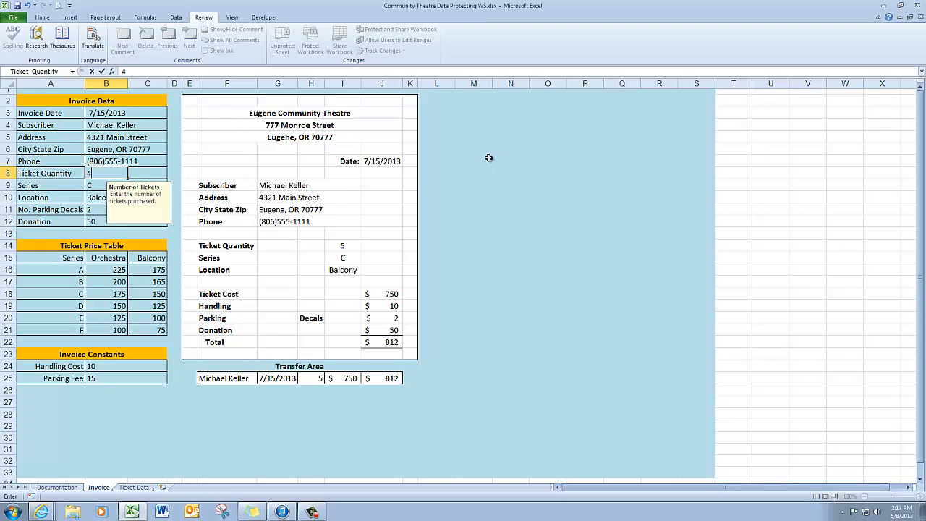
click(481, 172)
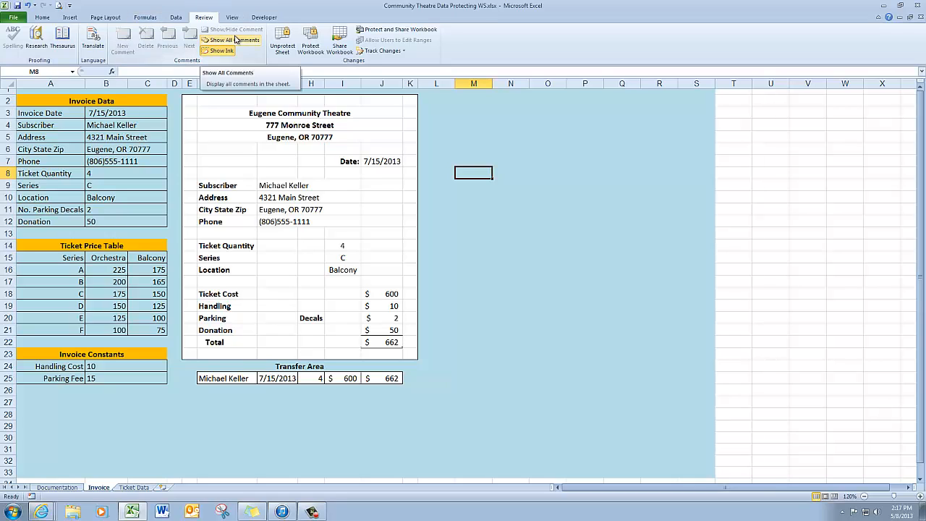
Step: Examine the options for protecting the workbook's structure and windows, and leave without applying them
click(309, 45)
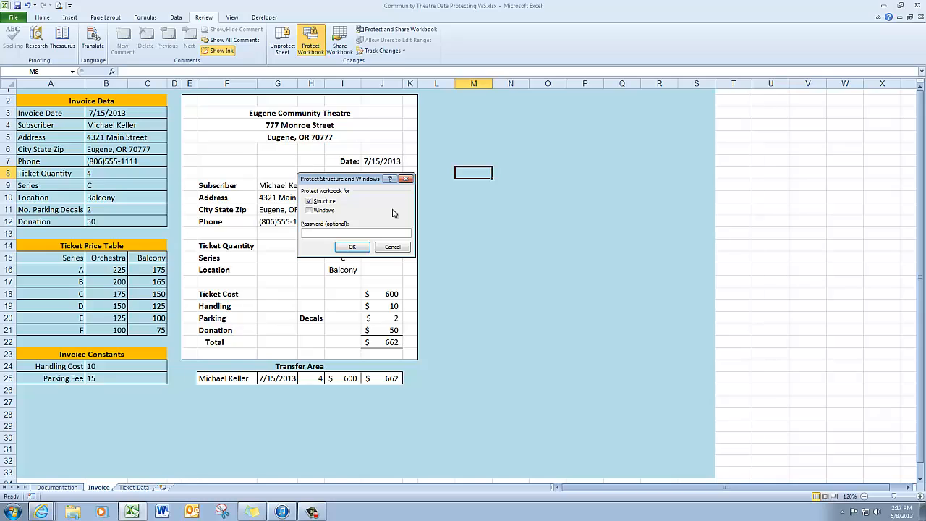
click(359, 231)
click(389, 248)
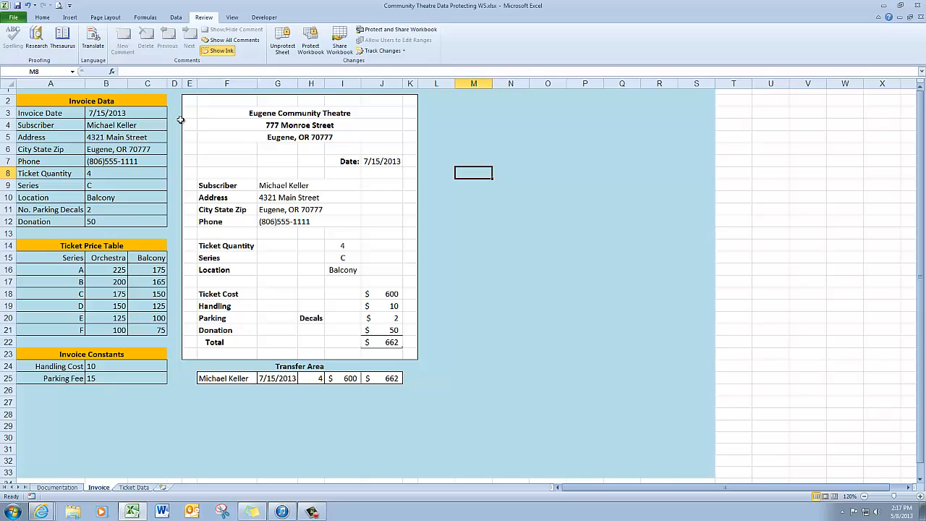
click(144, 114)
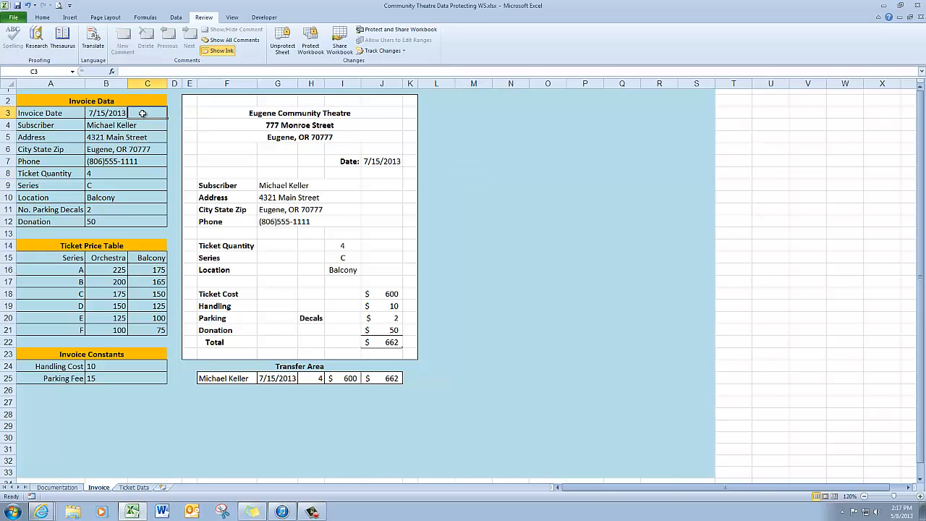
click(105, 114)
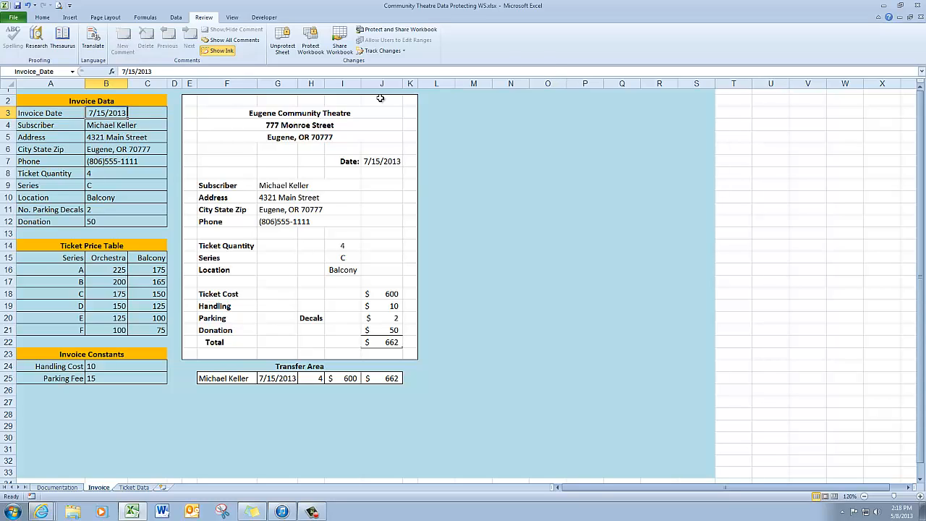
click(112, 125)
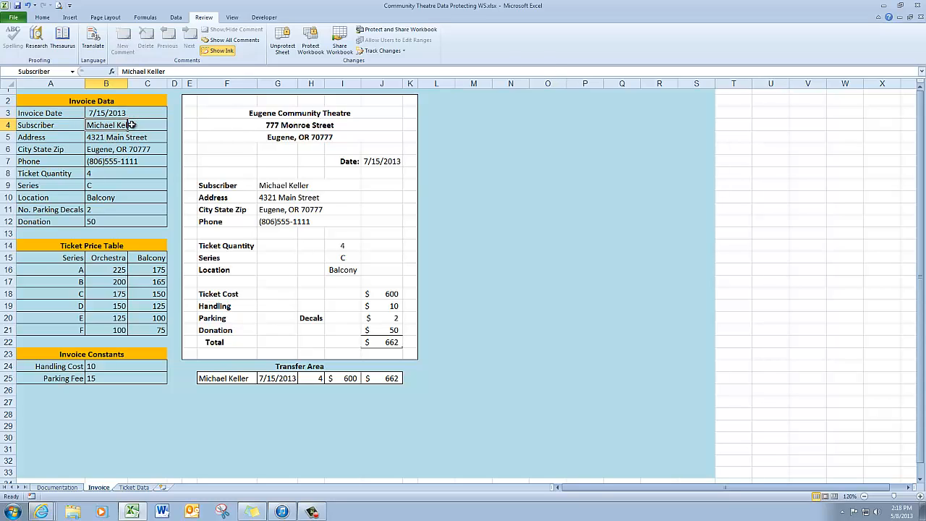
click(469, 149)
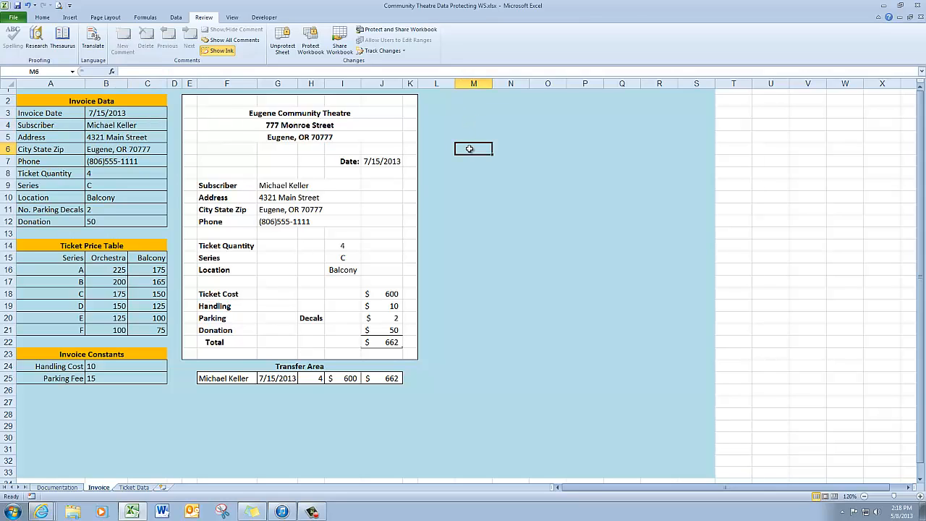
Step: Remove the protection from the Invoice sheet
click(290, 51)
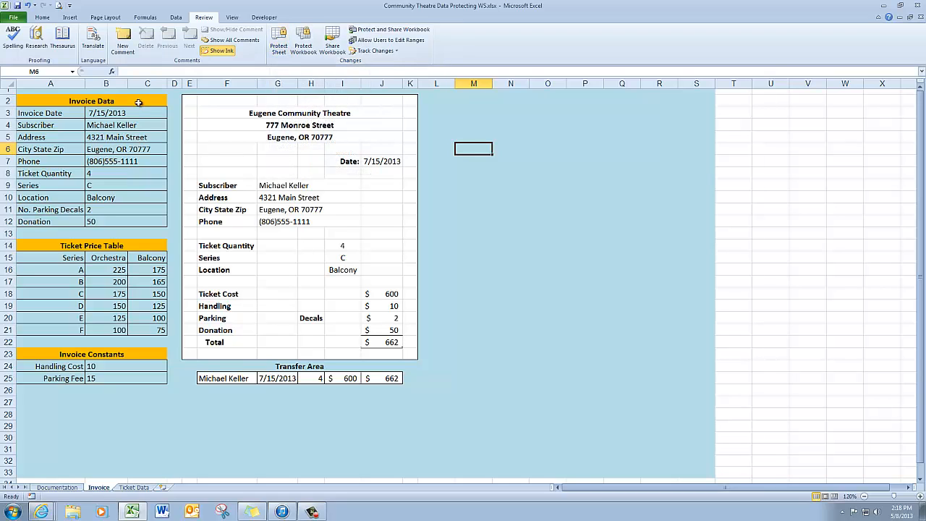
click(91, 113)
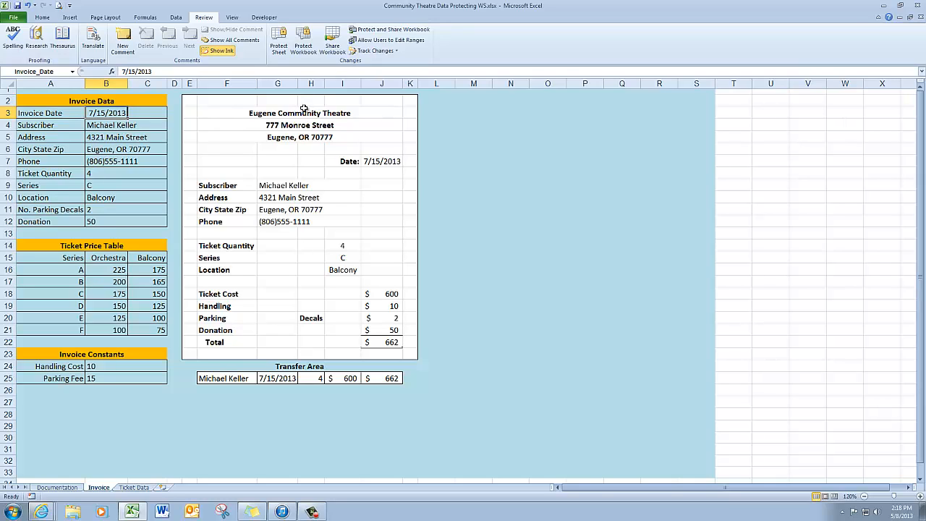
Step: Add a comment to the Invoice Data heading in A2 reading "Enter all data from the order form into cells B3 through B11" and display it
click(54, 102)
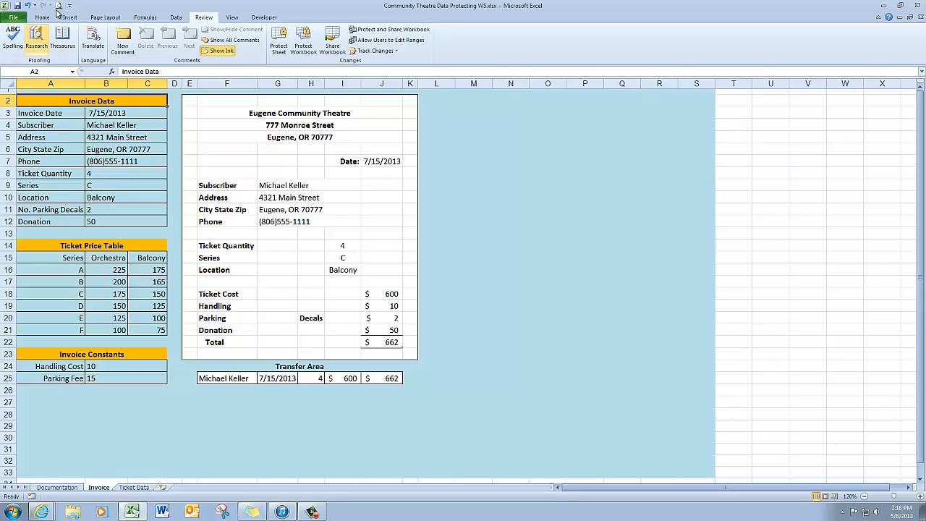
click(123, 45)
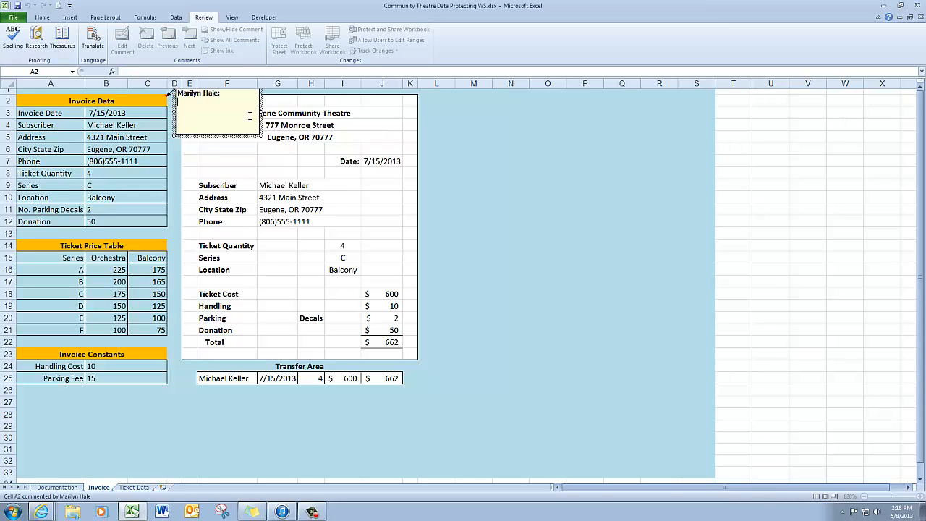
text(Enter all data from the order form into )
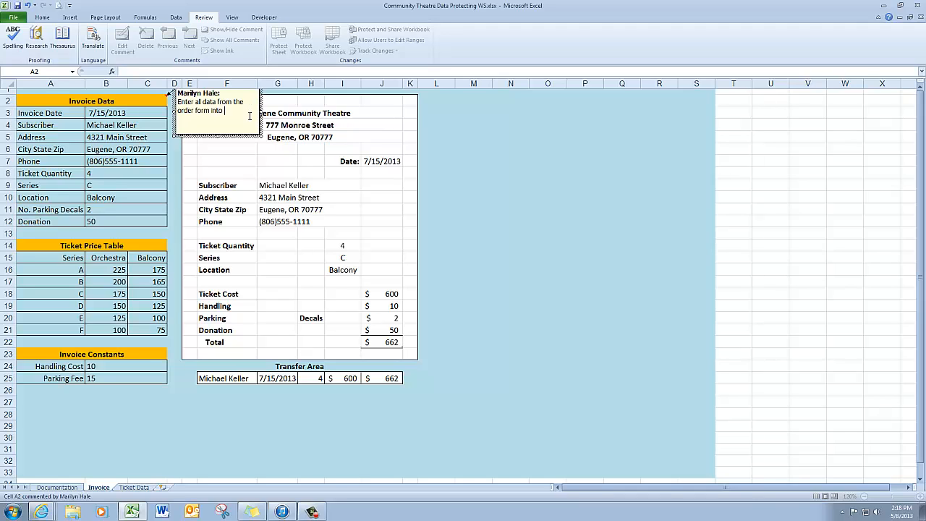
text(cells B3 through B11)
click(57, 162)
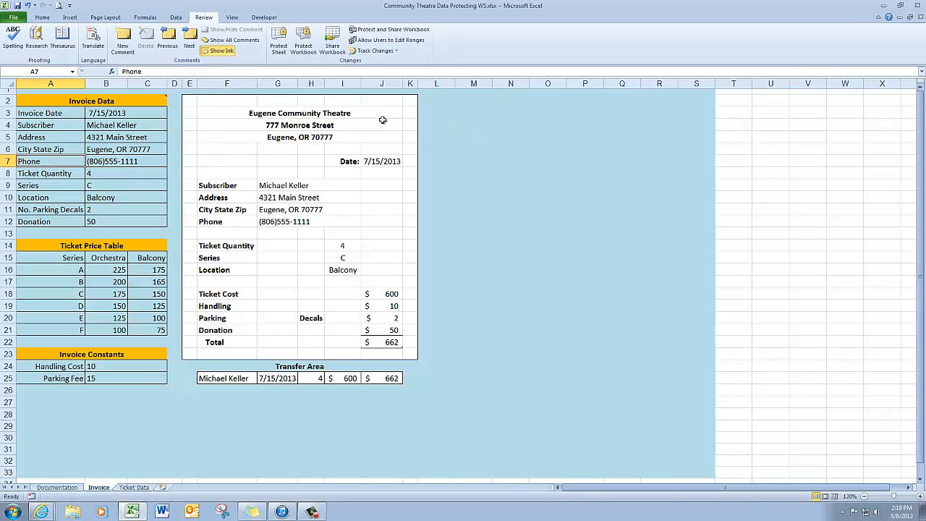
mouse_move(134, 102)
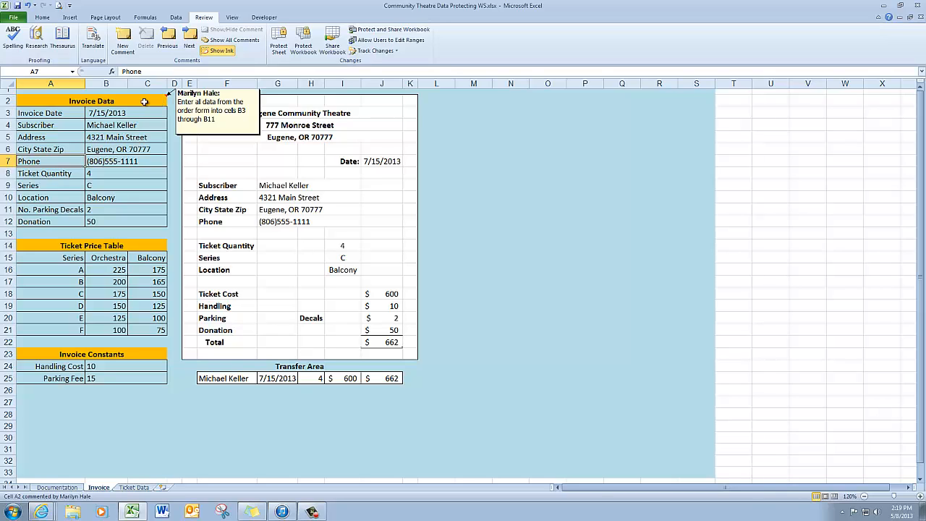
click(145, 101)
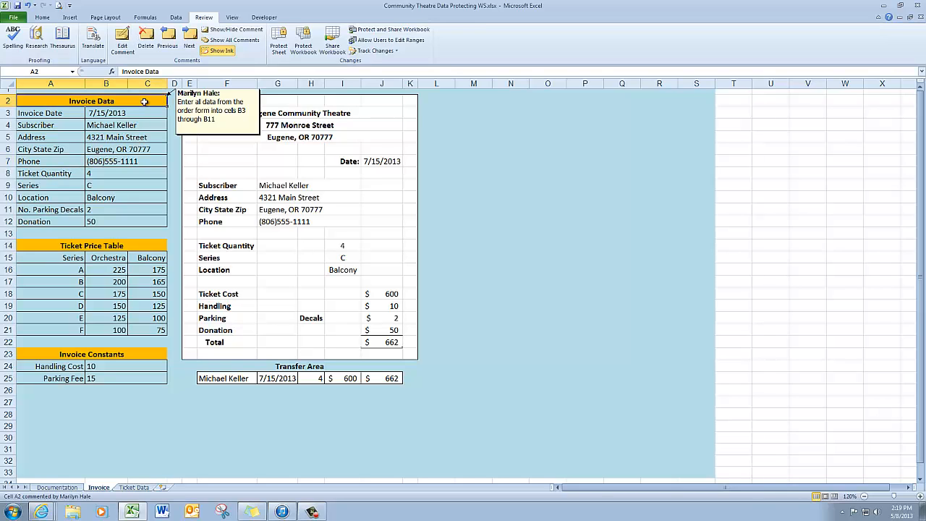